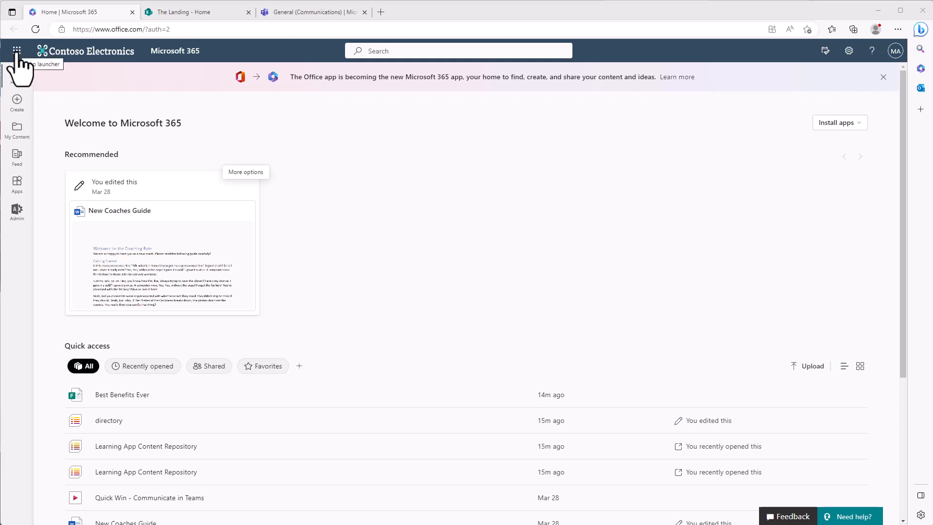
# Step: Create a new form in Microsoft Forms and title it "Intranet Feedback"
pyautogui.click(17, 51)
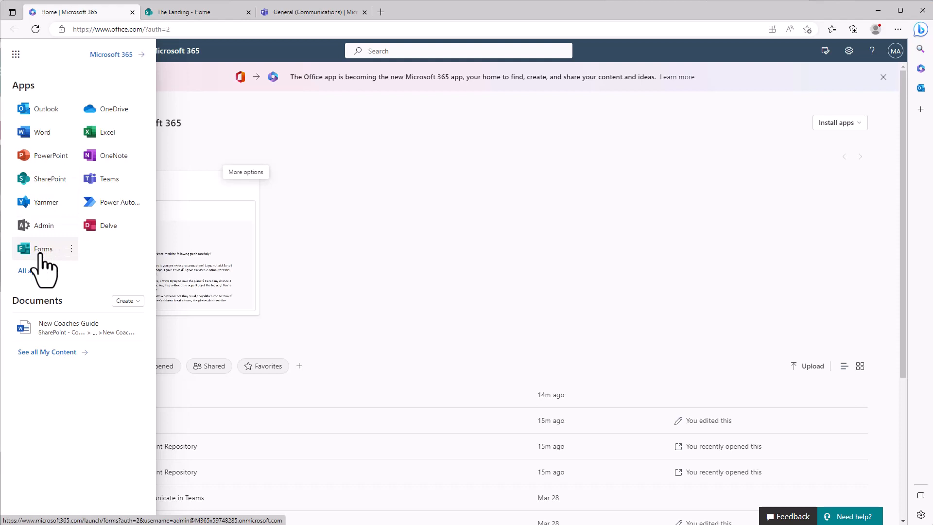
pyautogui.click(42, 255)
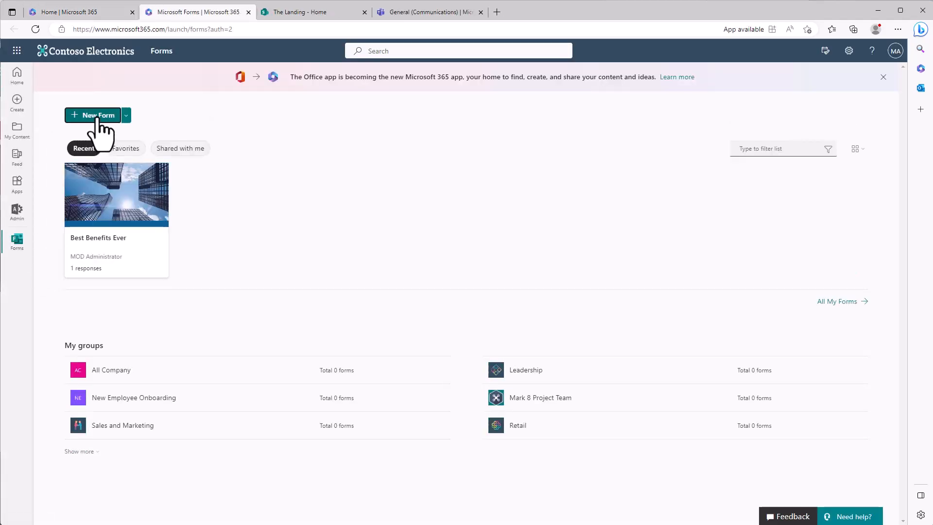
pyautogui.click(99, 120)
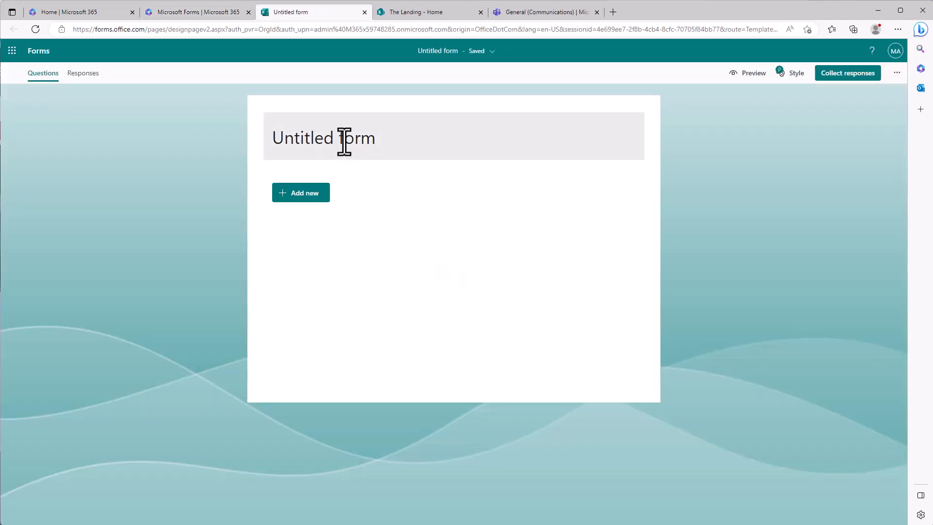
pyautogui.click(344, 141)
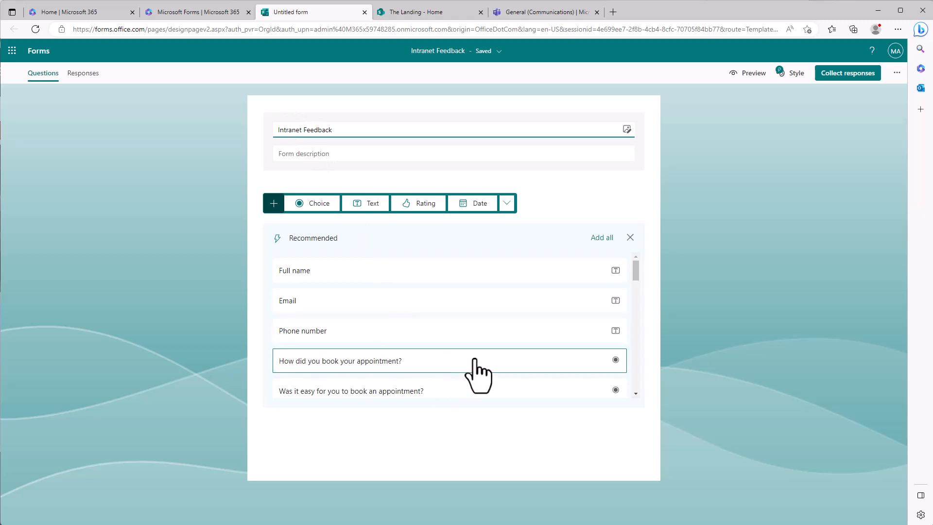
# Step: Look through the recommended questions suggested for the Intranet Feedback form
pyautogui.scroll(-2, 479, 375)
pyautogui.scroll(-5, 475, 358)
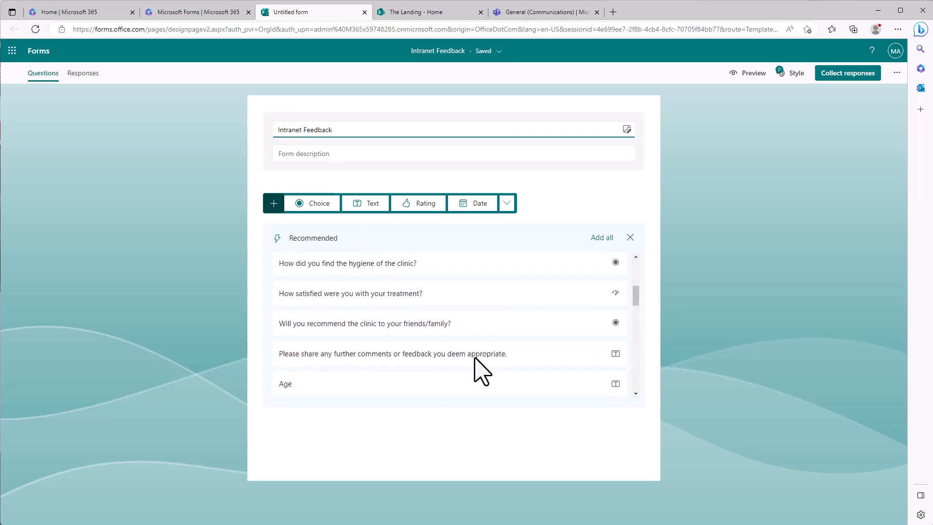
pyautogui.scroll(-2, 474, 369)
pyautogui.scroll(5, 475, 370)
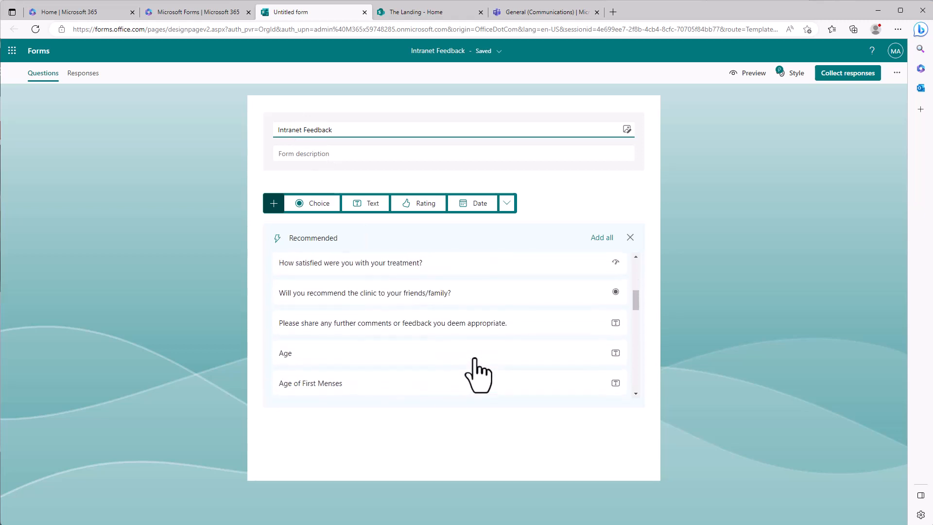
pyautogui.scroll(3, 488, 371)
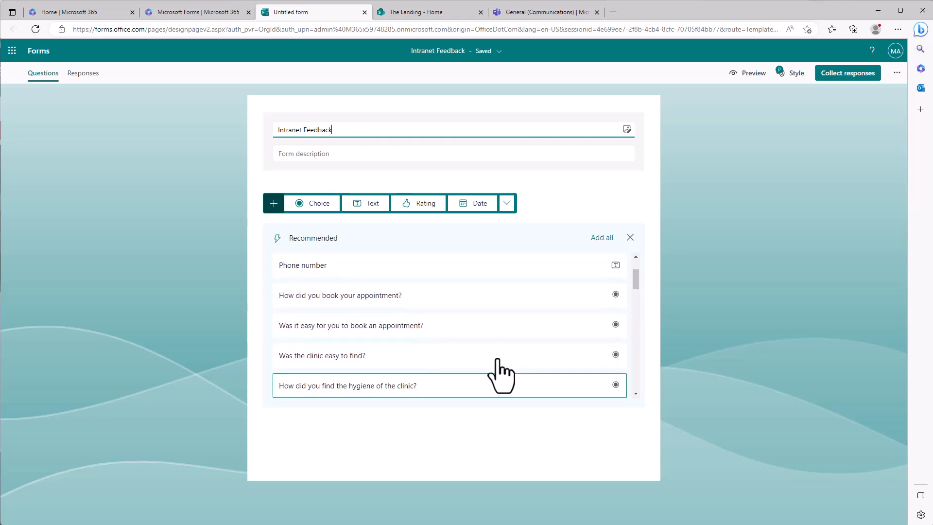
pyautogui.scroll(2, 497, 373)
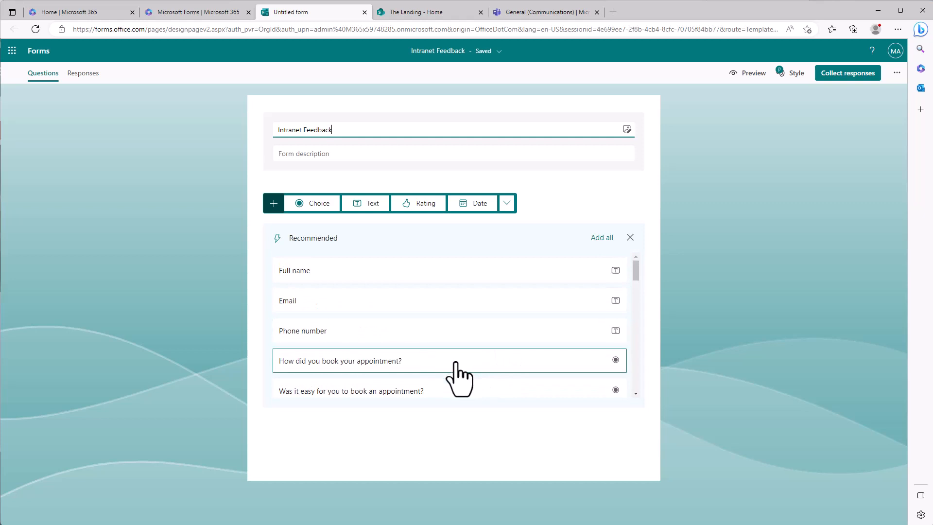
pyautogui.scroll(-2, 452, 373)
pyautogui.scroll(-1, 452, 372)
pyautogui.scroll(3, 432, 355)
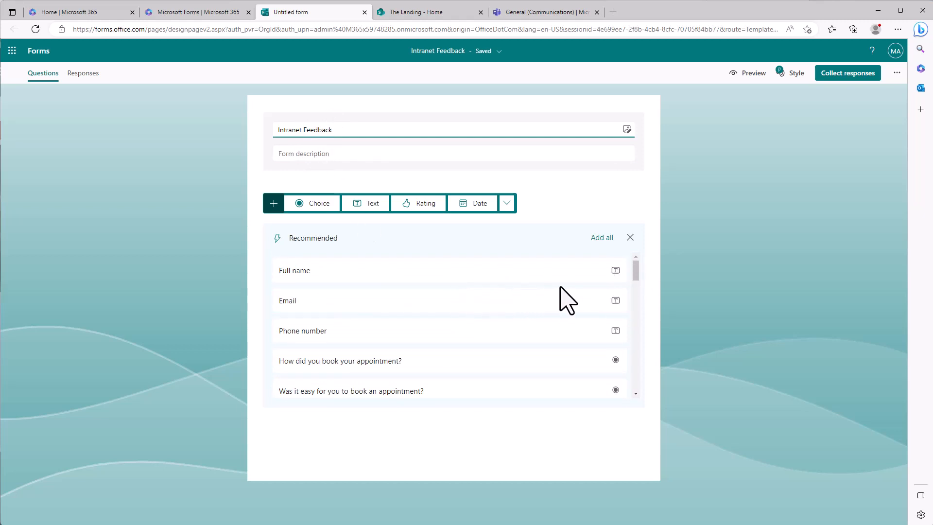
# Step: Add the recommended Full name and Email questions to the form
pyautogui.click(614, 300)
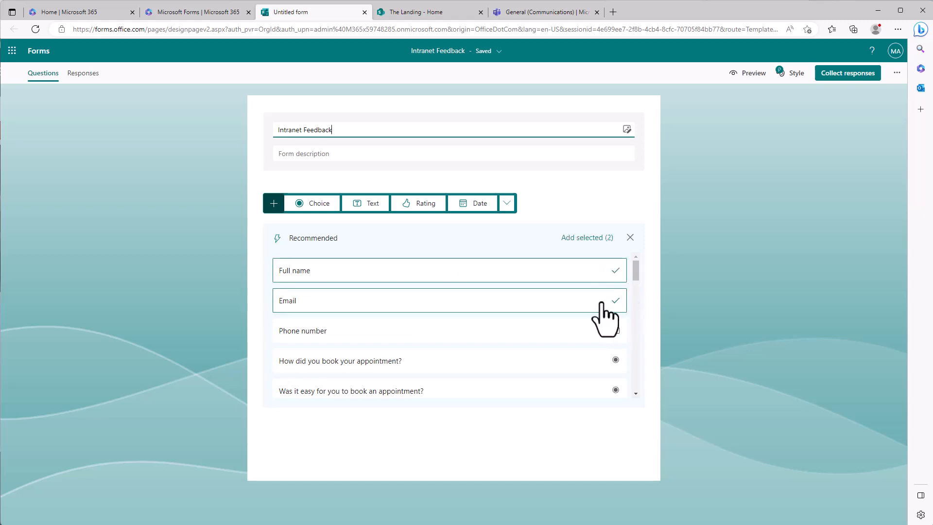
pyautogui.click(586, 237)
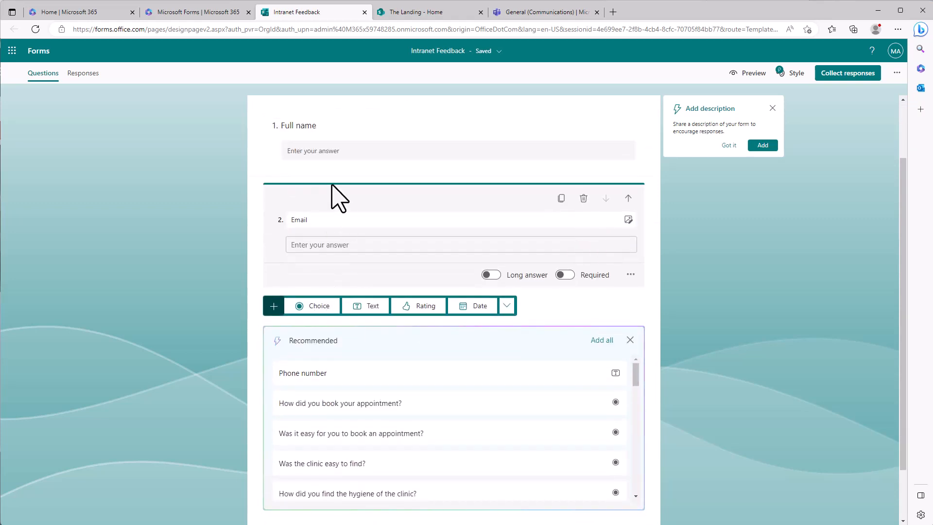
# Step: Add a choice question reading "Do you like the new intranet?" with all suggested answers: Yes, No and Maybe
pyautogui.click(317, 306)
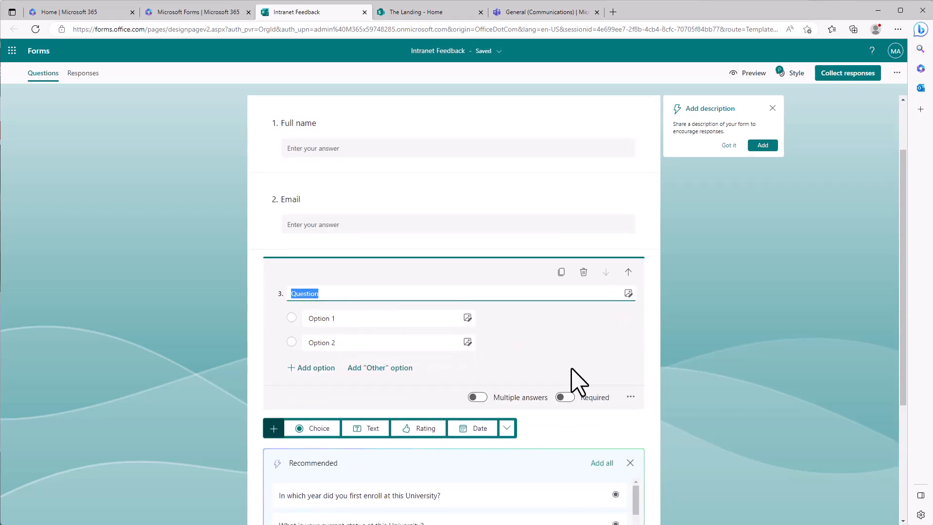
pyautogui.write('Do you like the new intranet?')
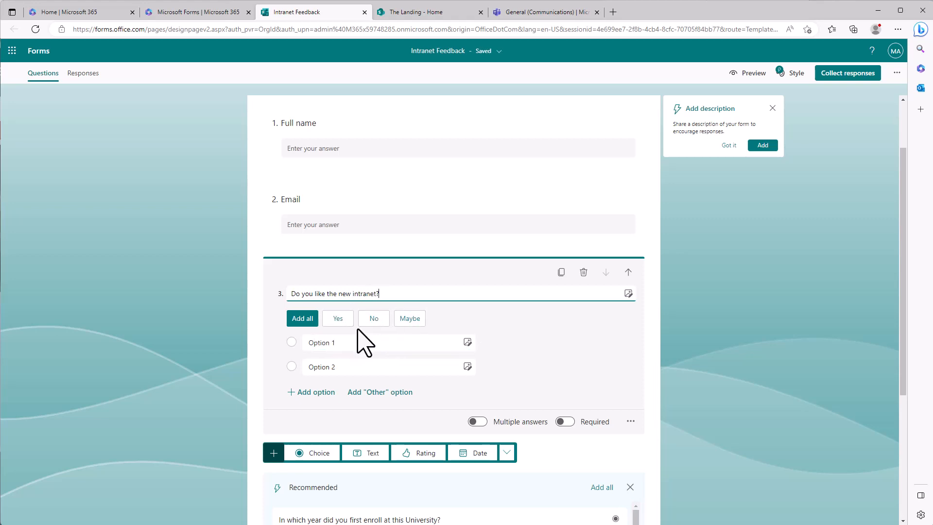
pyautogui.click(302, 321)
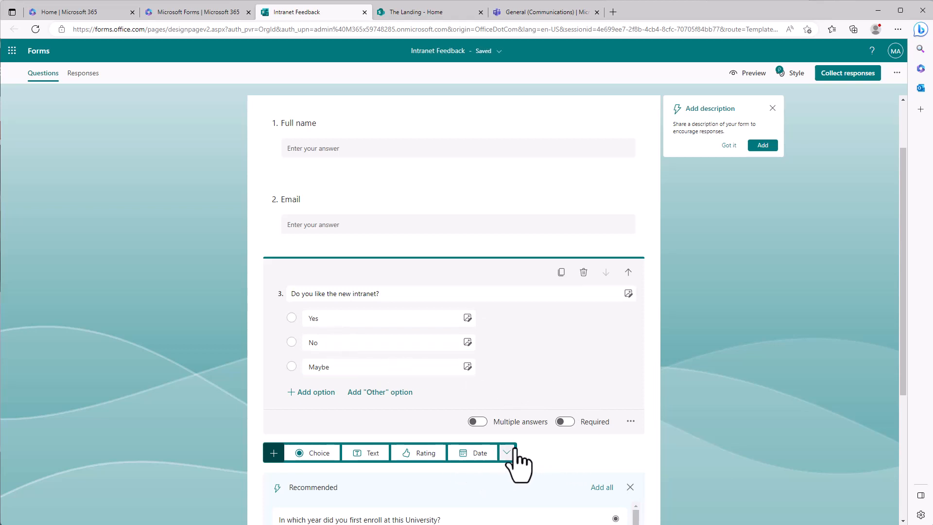
pyautogui.scroll(-3, 514, 462)
pyautogui.click(506, 325)
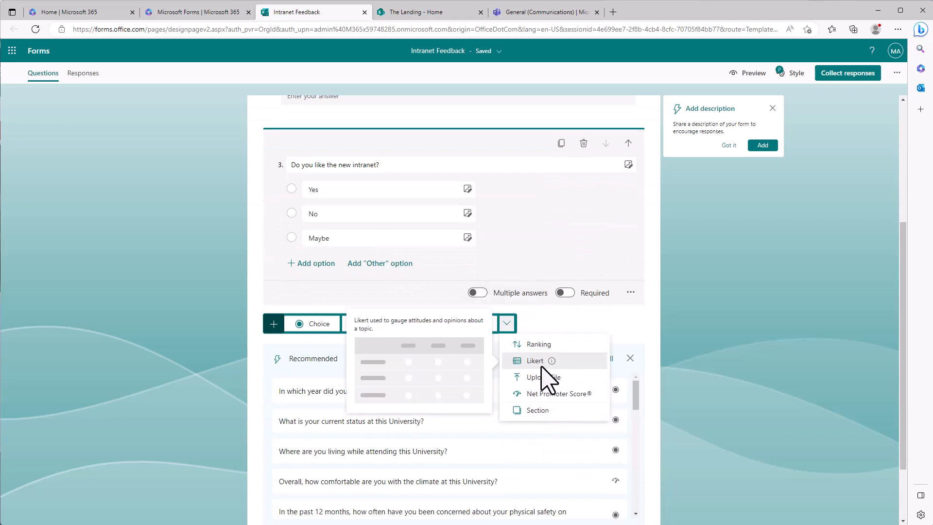
pyautogui.click(621, 324)
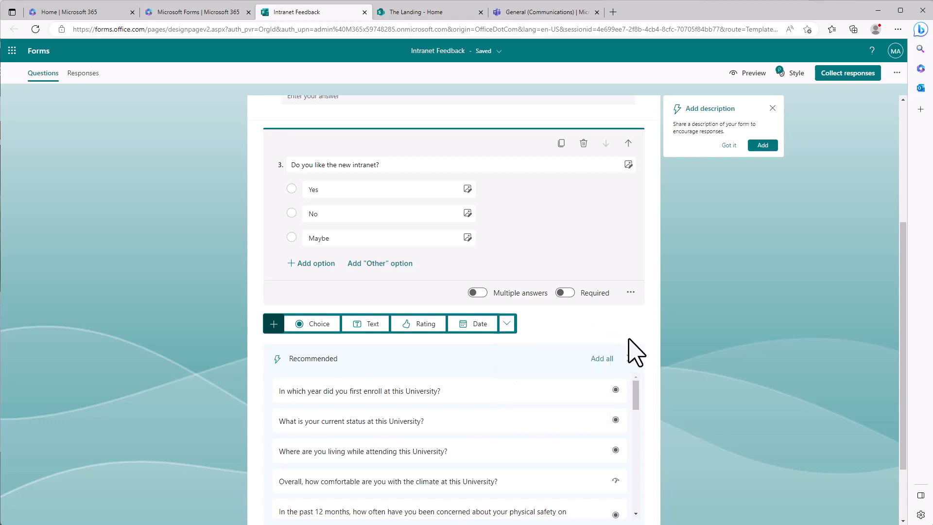
# Step: Try the classroom-chairs style on the form, and settle on the suggested style with illustrated people holding red stars
pyautogui.scroll(4, 631, 347)
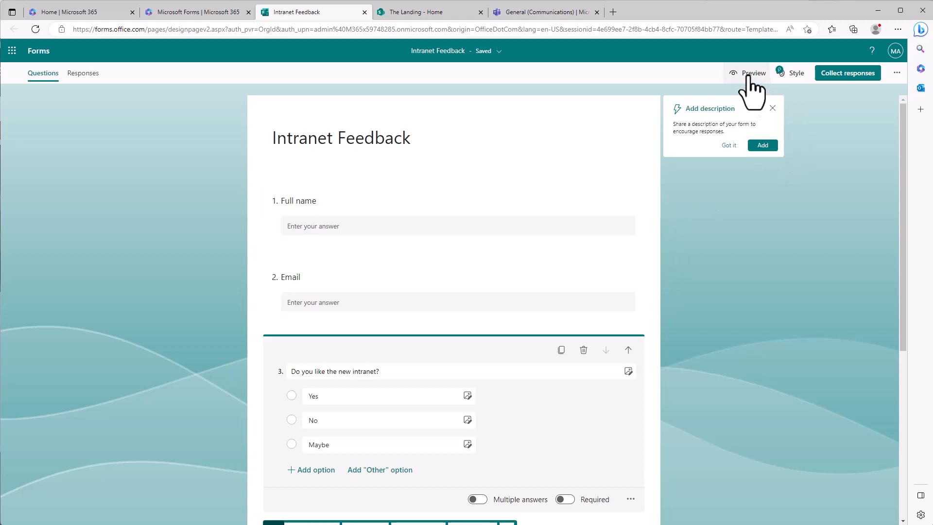
pyautogui.click(793, 78)
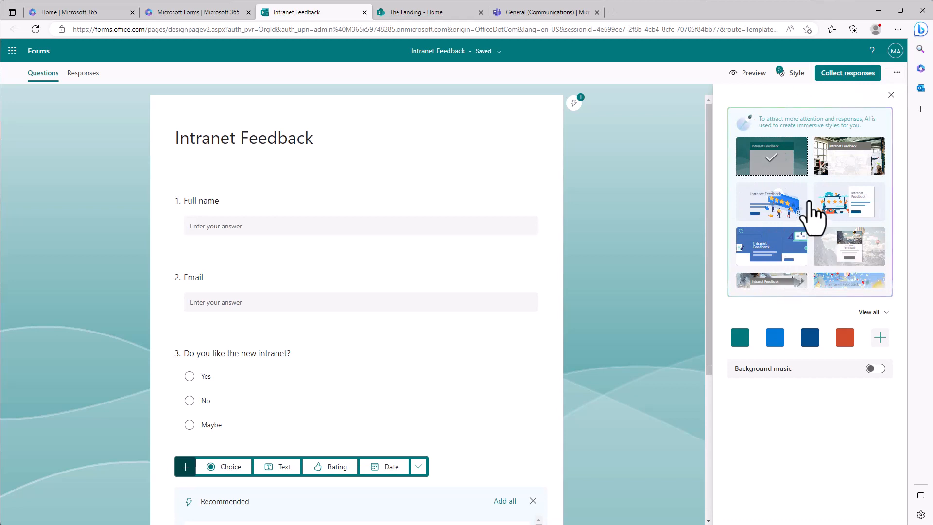
pyautogui.scroll(-3, 849, 194)
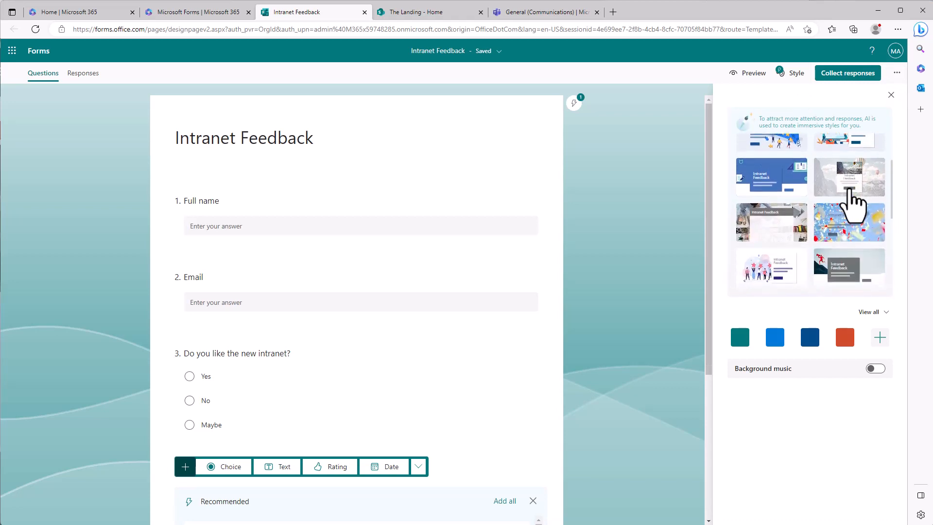
pyautogui.scroll(-2, 786, 235)
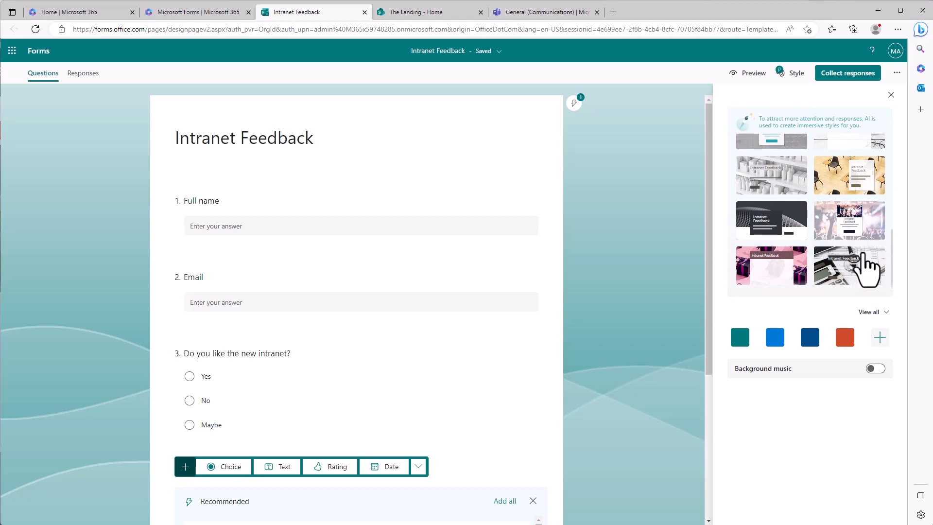
pyautogui.scroll(1, 866, 247)
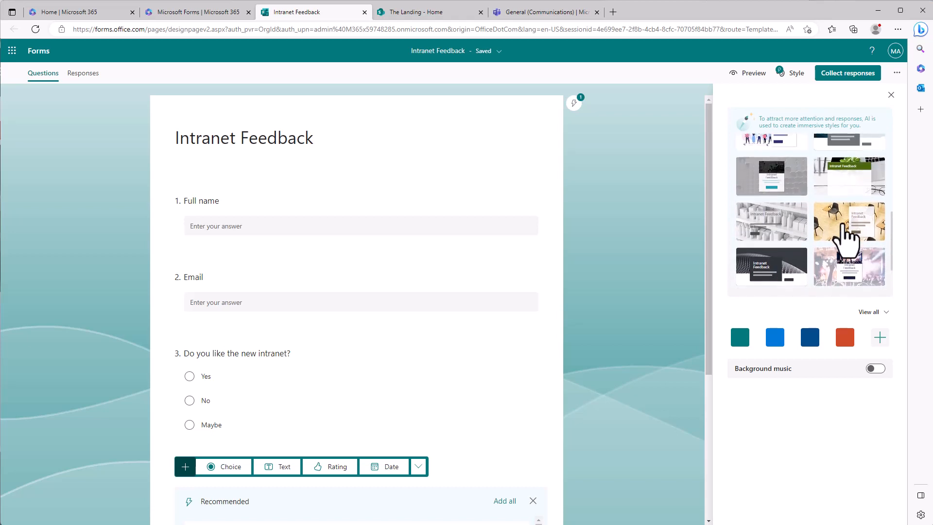
pyautogui.click(847, 237)
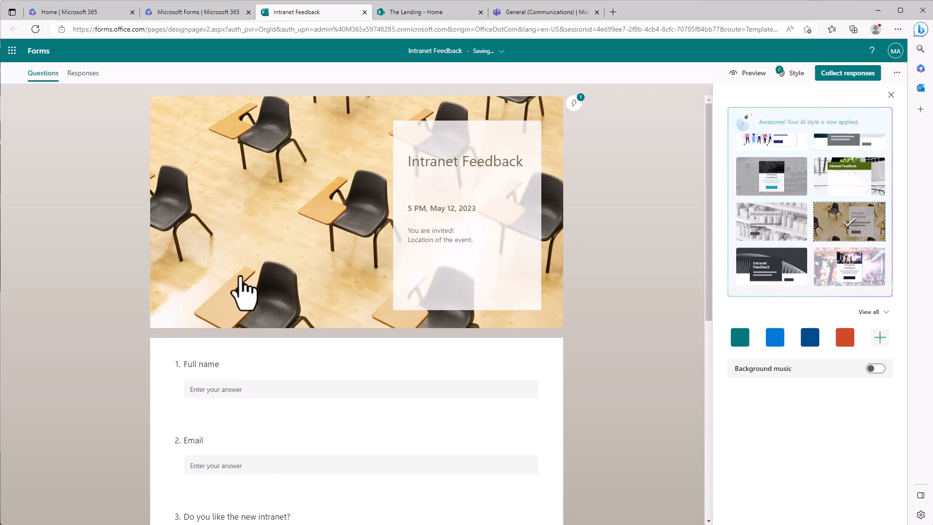
pyautogui.scroll(2, 829, 228)
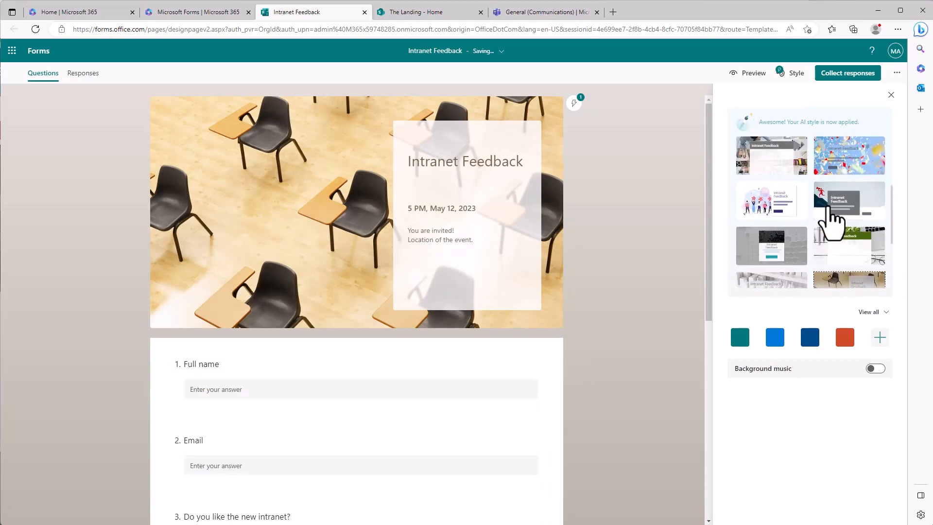
pyautogui.click(782, 207)
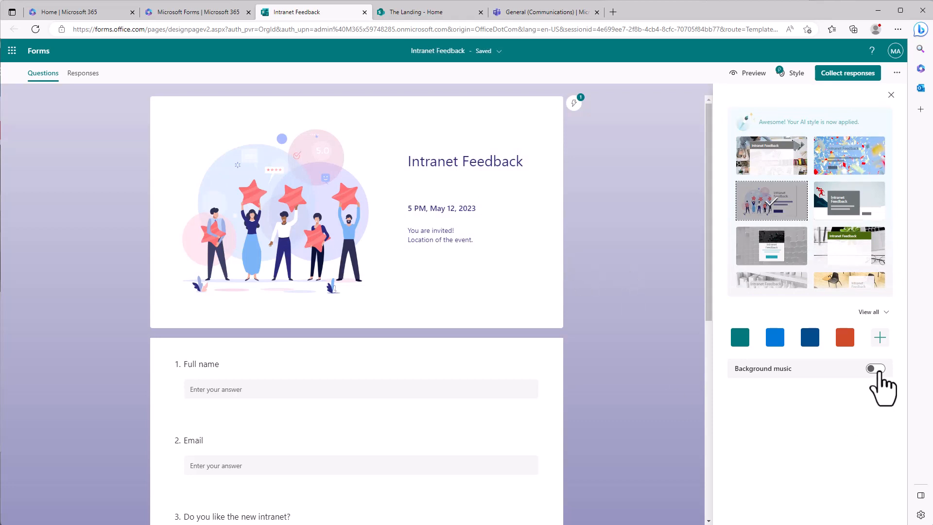
# Step: Enable background music for the form with the track "Just the sun" and pause its playback
pyautogui.click(876, 369)
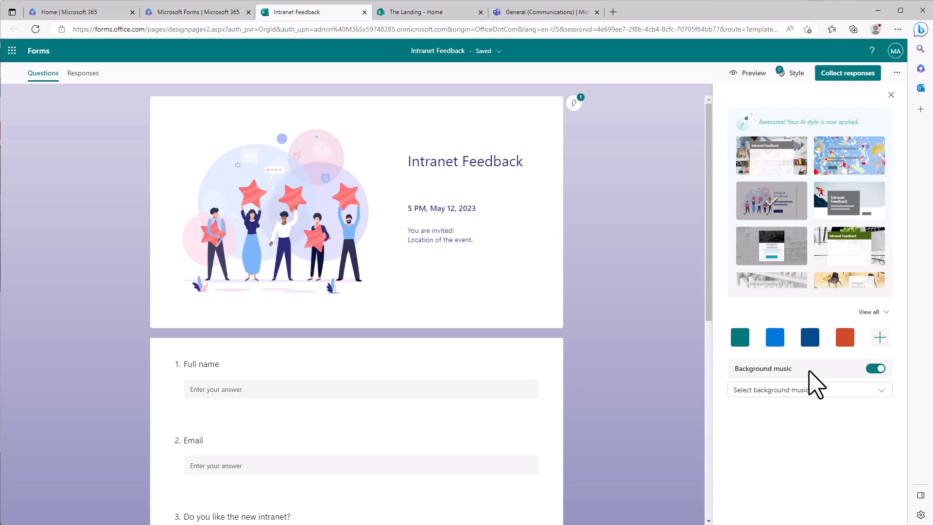
pyautogui.click(878, 390)
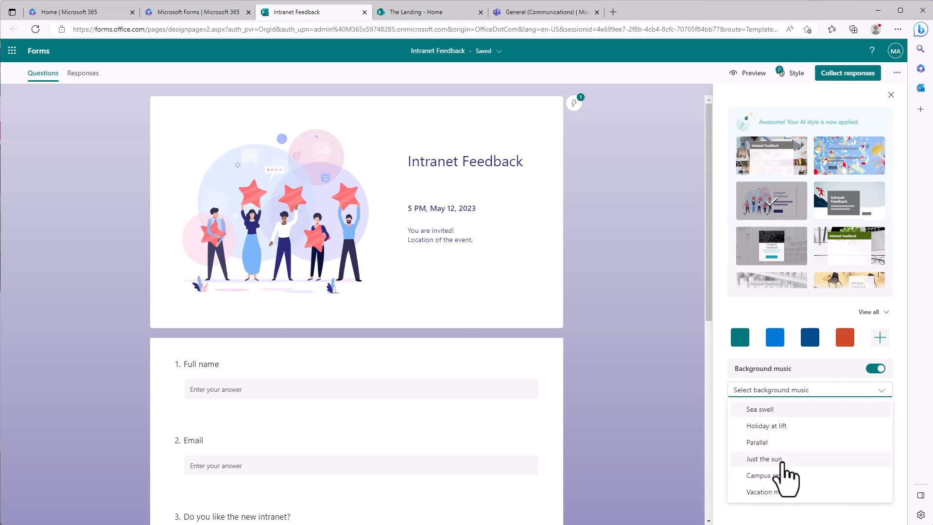
pyautogui.click(781, 460)
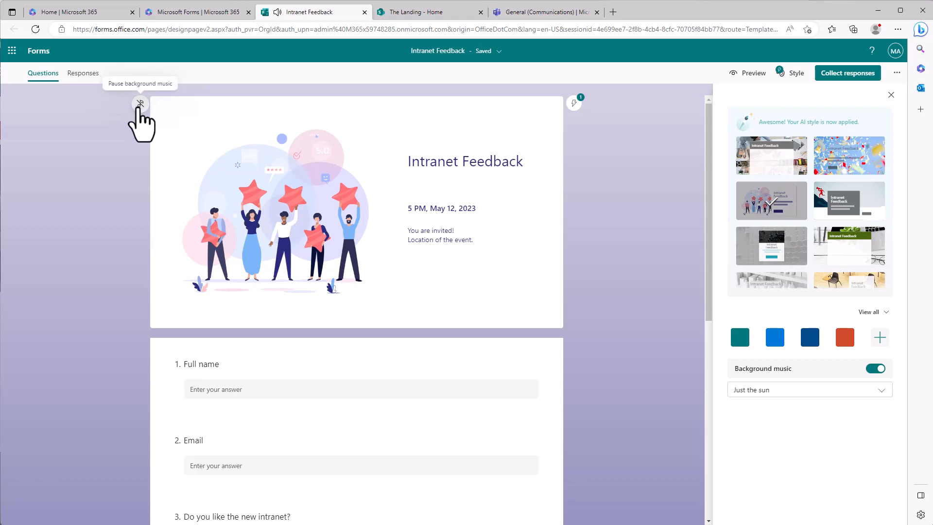
pyautogui.click(140, 103)
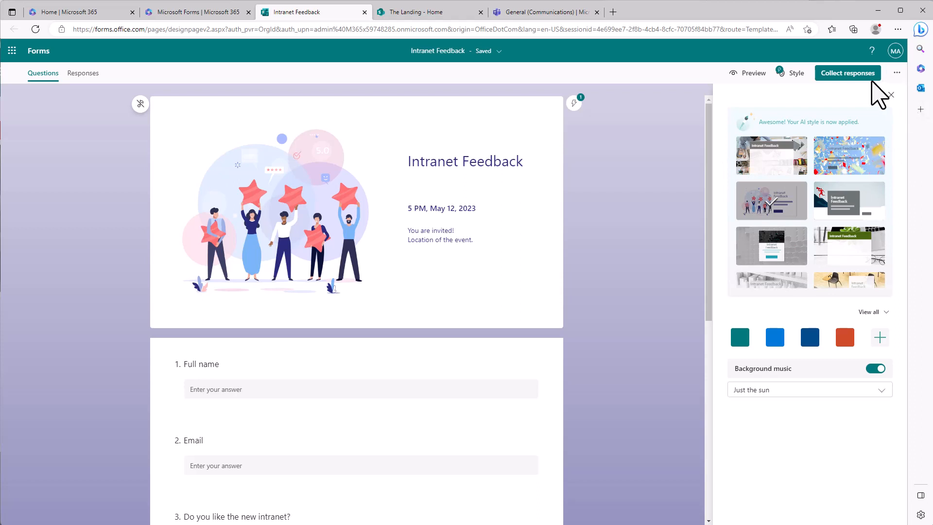
# Step: Configure the form's settings to limit it to one response per person and allow respondents to edit their responses
pyautogui.click(897, 73)
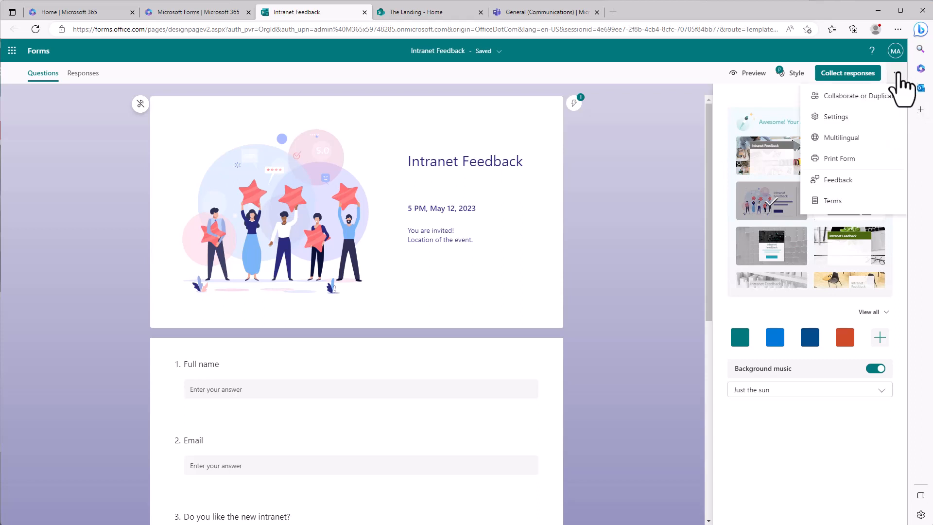
pyautogui.click(836, 117)
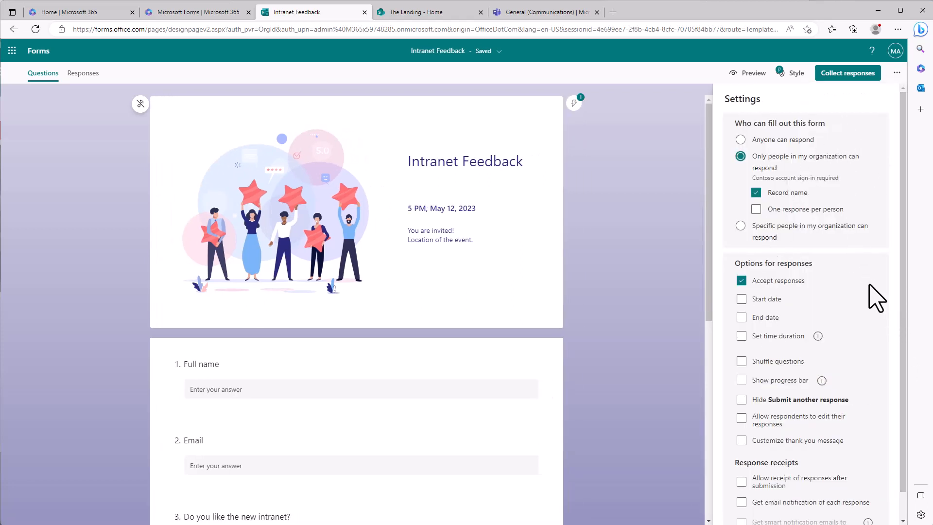
pyautogui.click(768, 212)
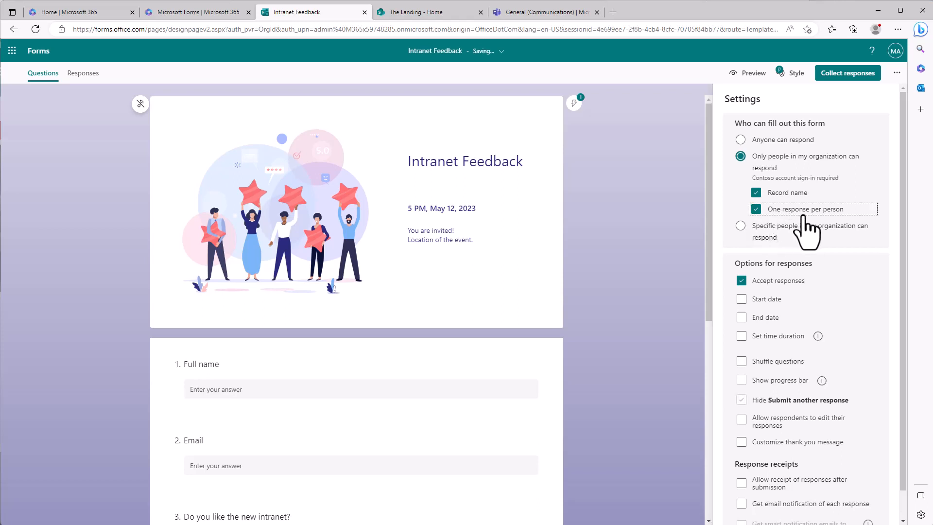
pyautogui.scroll(-1, 870, 350)
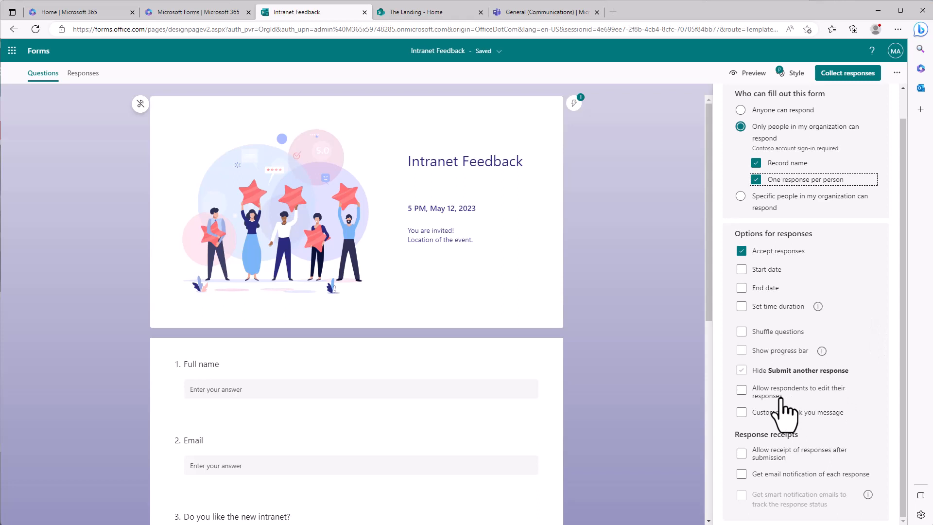
pyautogui.click(741, 390)
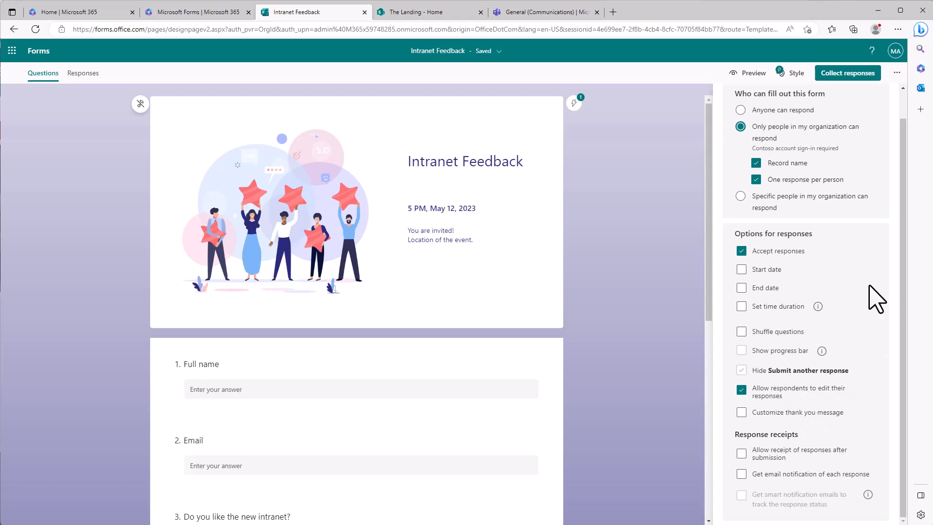
# Step: Send the form invitation through Teams only, with Outlook delivery turned off, to the Go to Market Plan channel of the Mark 8 Project Team
pyautogui.click(897, 73)
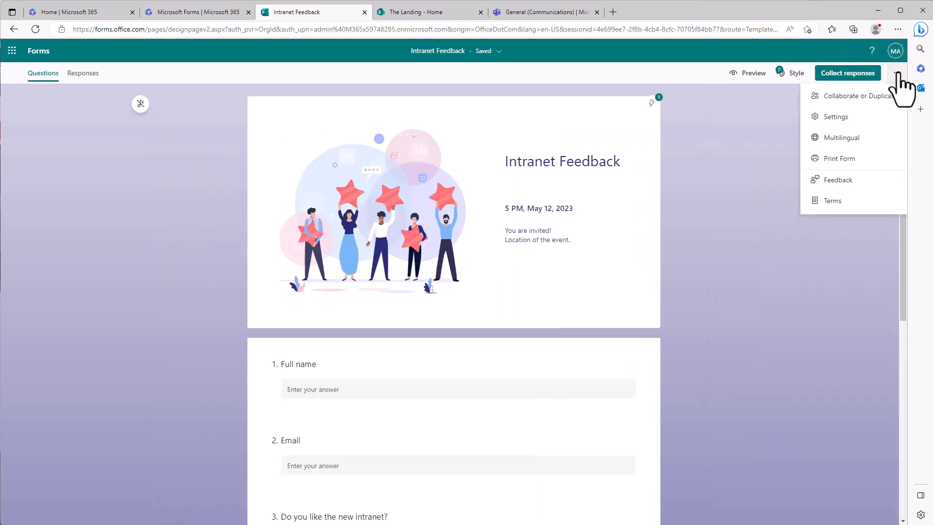
pyautogui.click(854, 77)
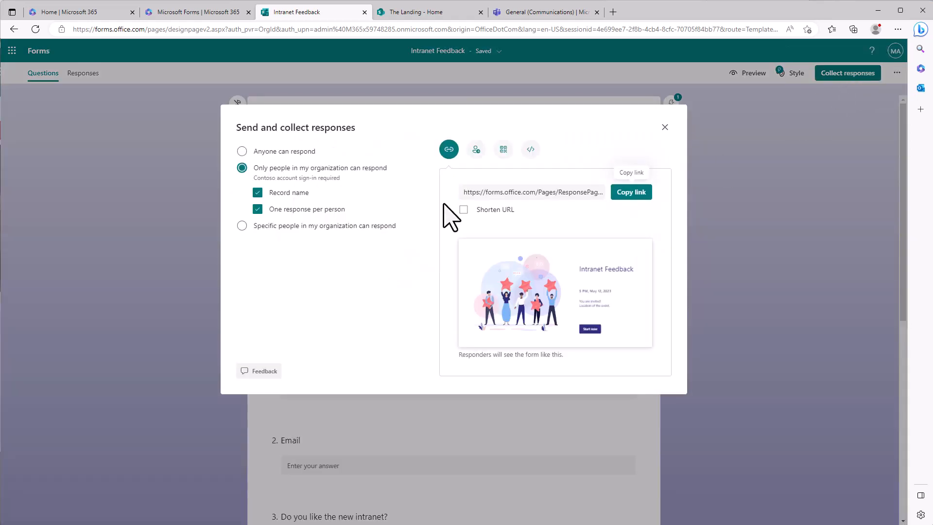
pyautogui.click(476, 151)
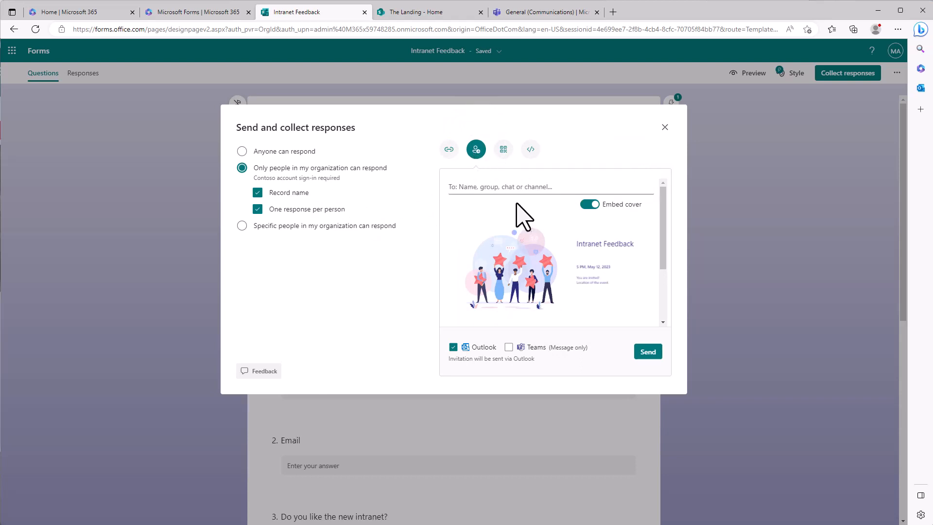
pyautogui.click(453, 347)
pyautogui.click(508, 347)
pyautogui.click(524, 186)
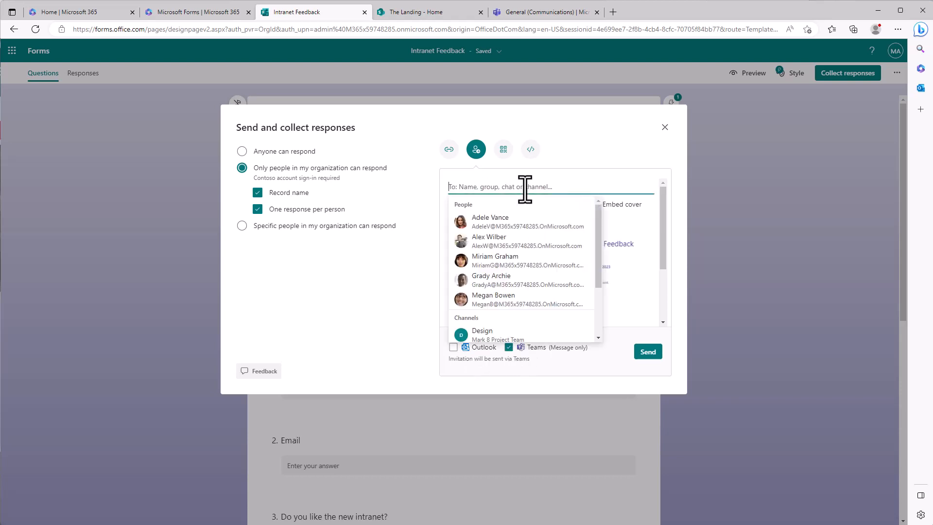
pyautogui.scroll(-3, 564, 272)
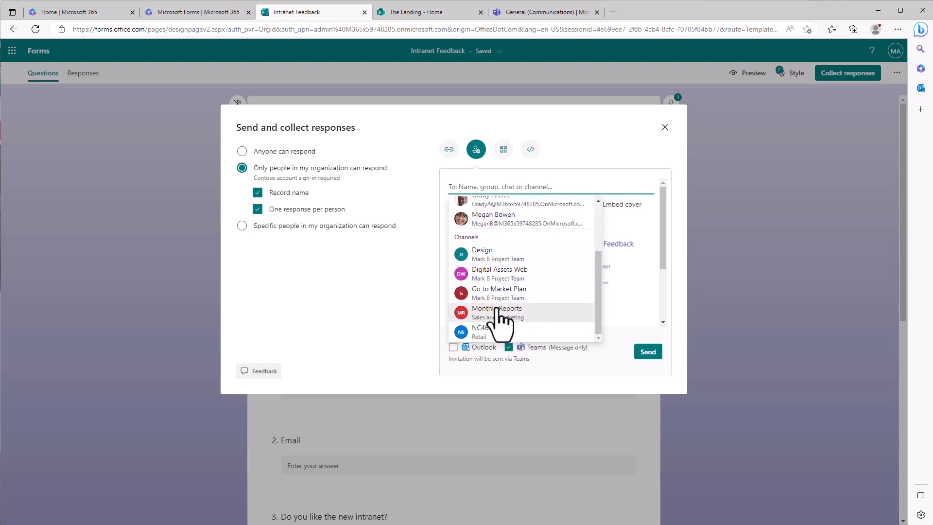
pyautogui.click(531, 294)
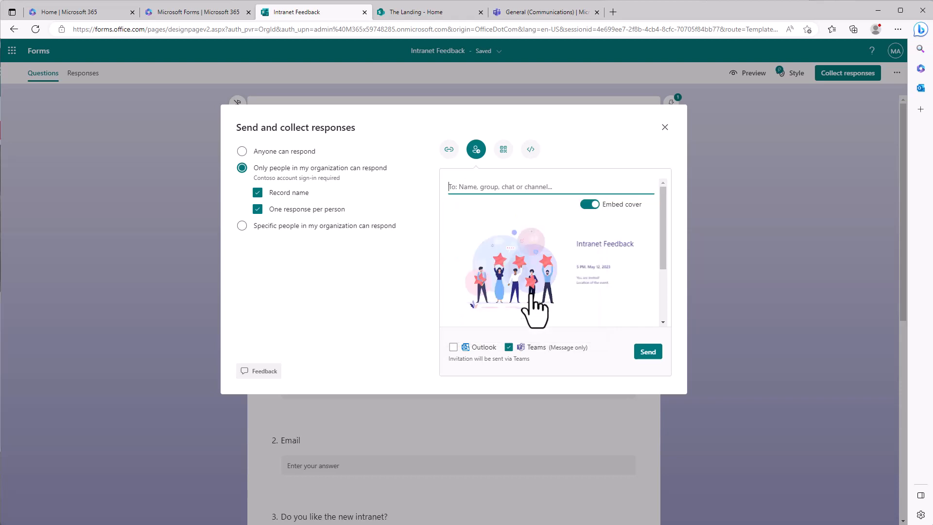
pyautogui.click(648, 351)
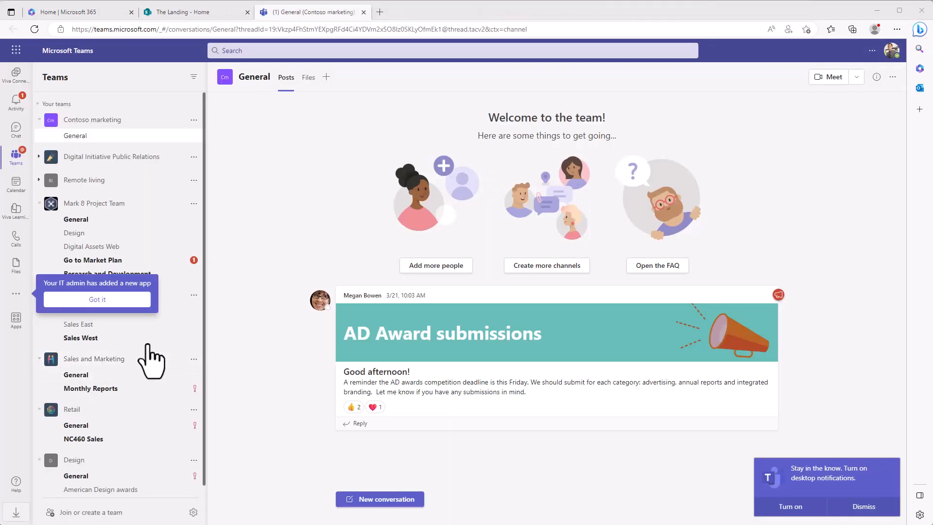
# Step: Open the Intranet Feedback form from its invitation in the Go to Market Plan channel in Microsoft Teams and try its background music control
pyautogui.click(85, 261)
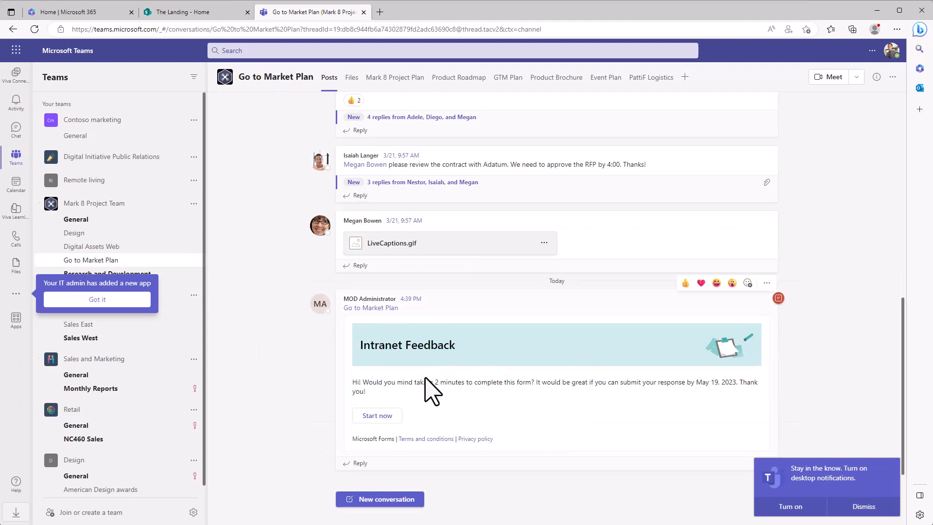
pyautogui.click(372, 416)
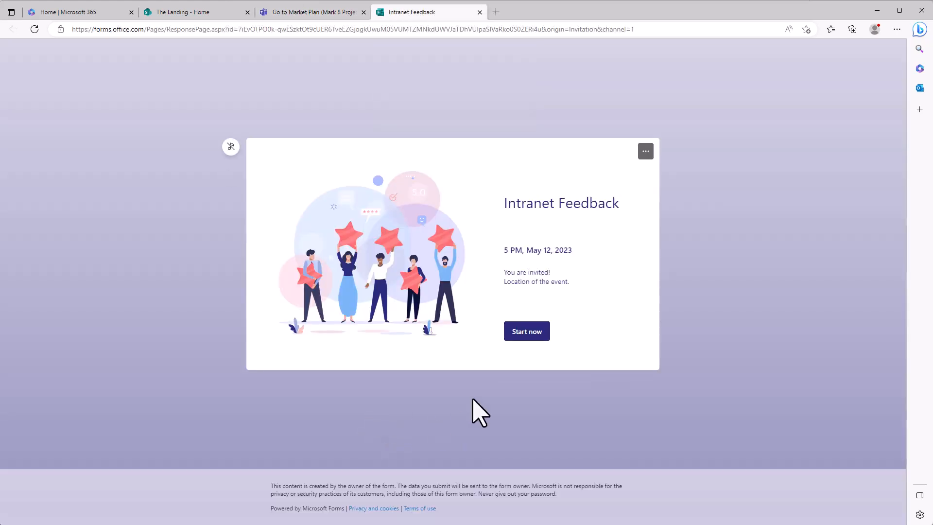
pyautogui.click(230, 146)
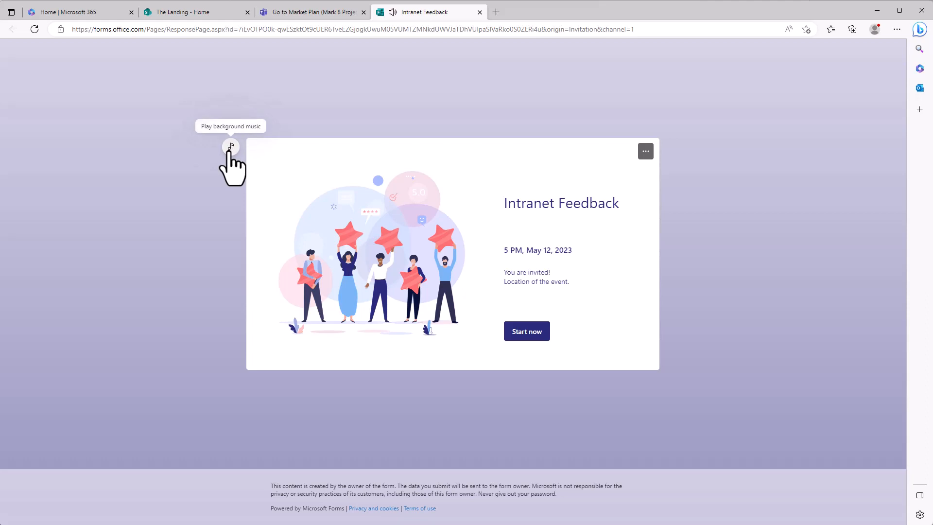
pyautogui.click(229, 147)
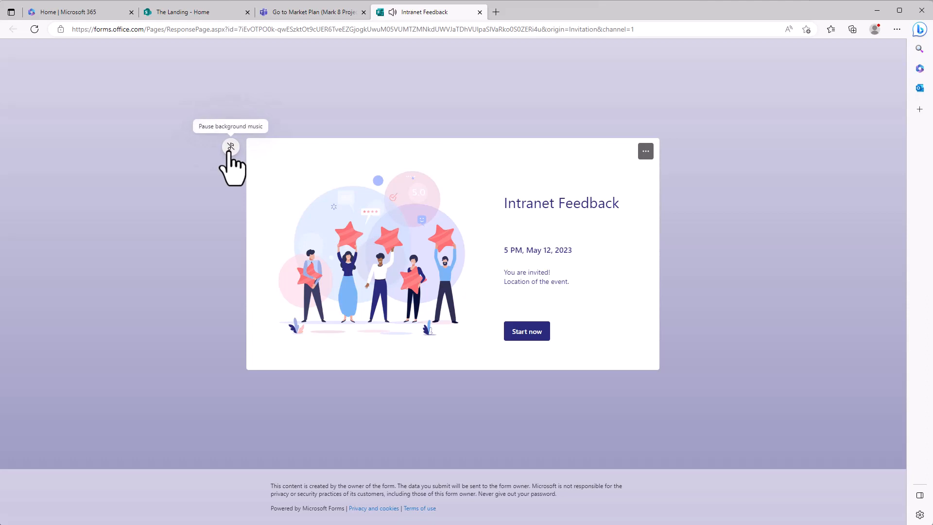
# Step: Submit a response with the respondent's full name, email and the answer "Yes", and save it for editing in Microsoft Forms
pyautogui.click(526, 335)
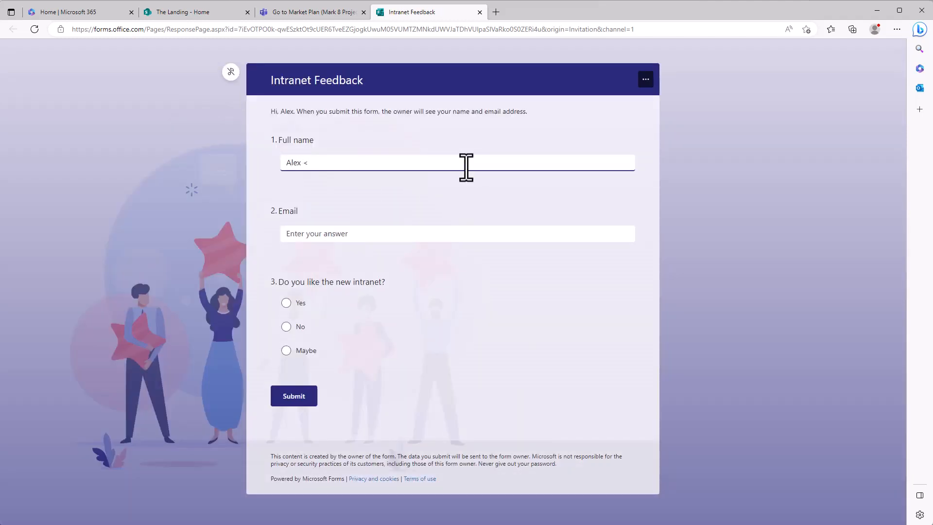
pyautogui.write('Alex Me')
pyautogui.press('Tab')
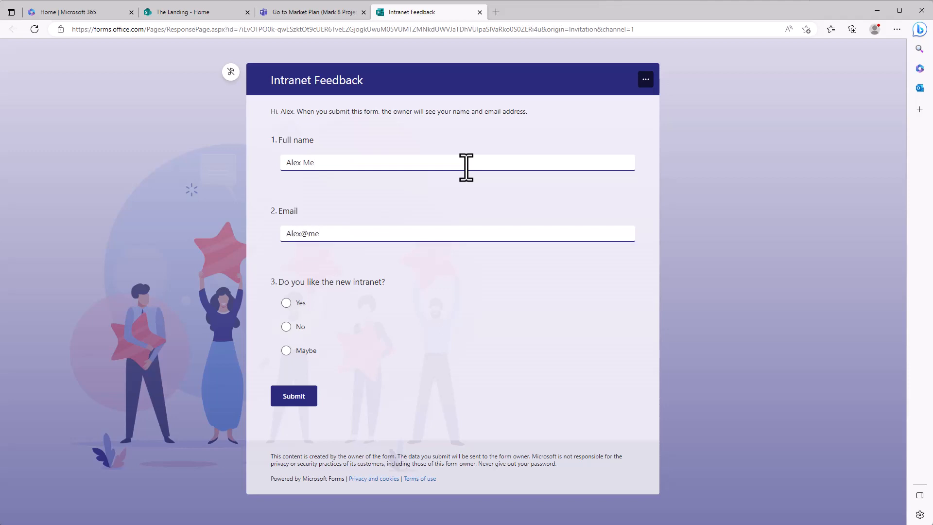
pyautogui.click(286, 303)
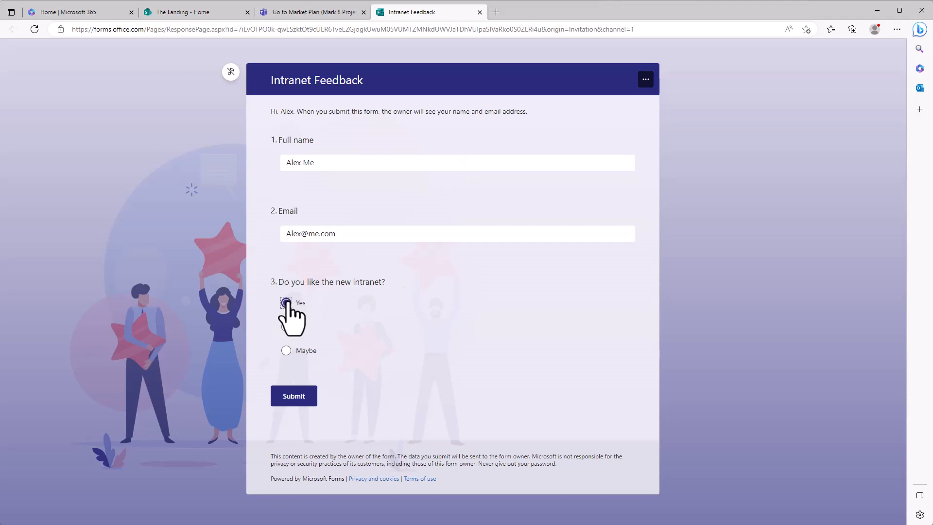
pyautogui.click(302, 396)
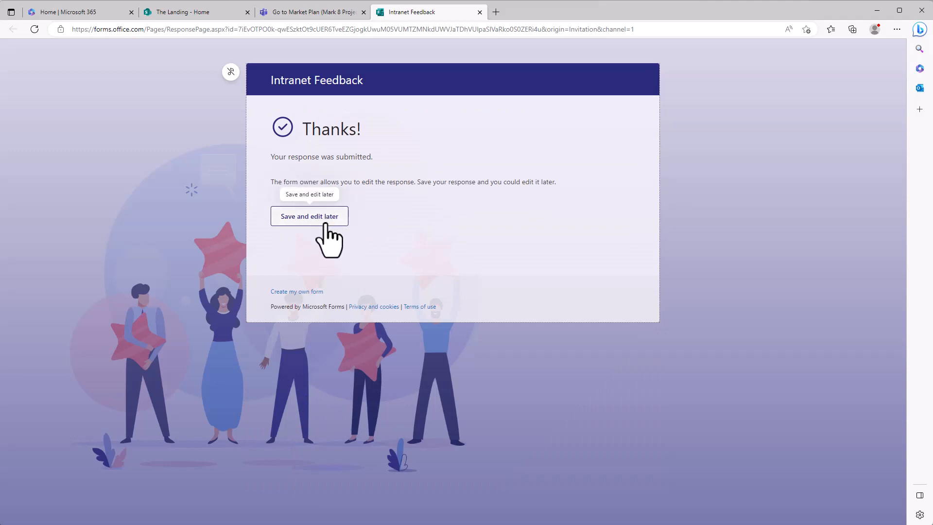
pyautogui.click(306, 223)
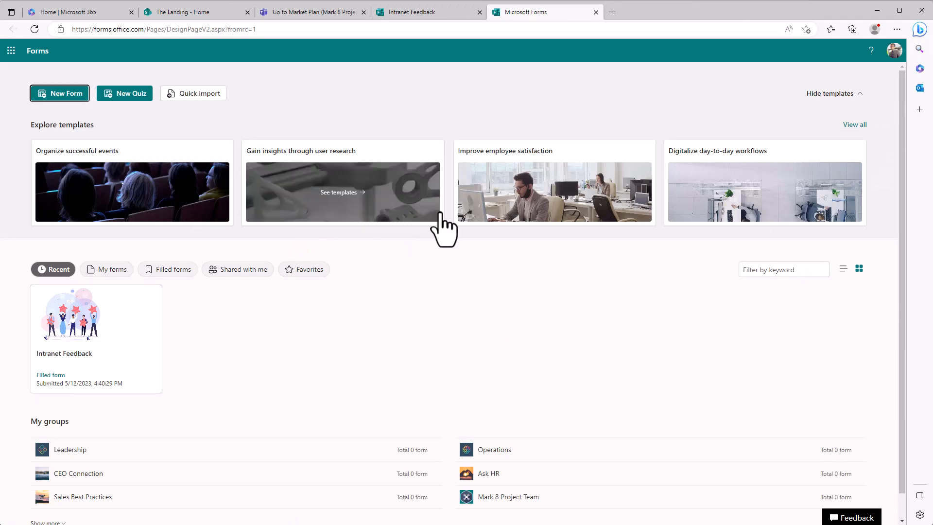
pyautogui.click(439, 272)
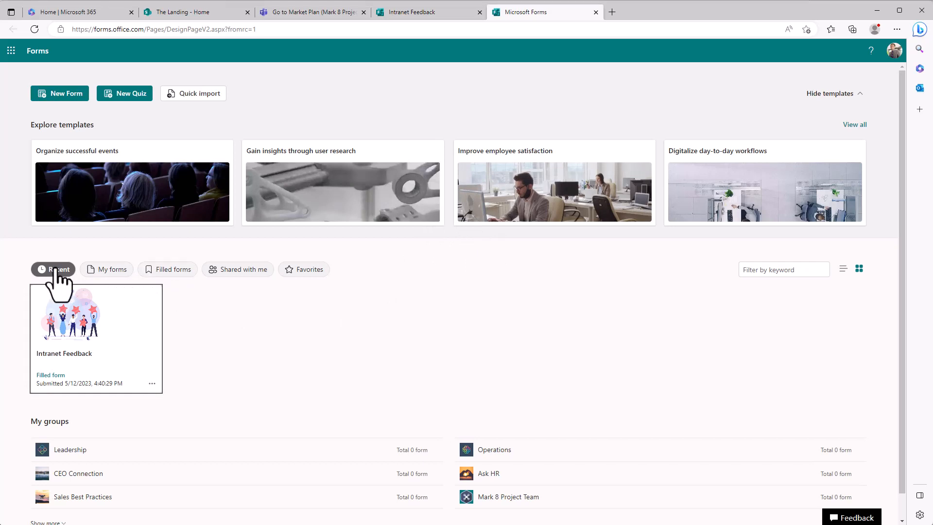
# Step: Reopen the Intranet Feedback response from the filled forms and resubmit it with the intranet question answered "Maybe"
pyautogui.click(171, 270)
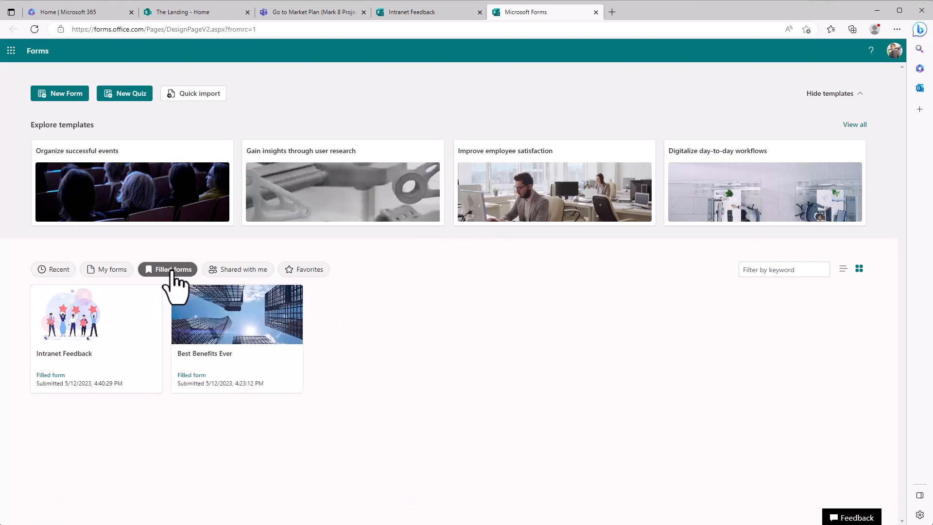
pyautogui.click(81, 369)
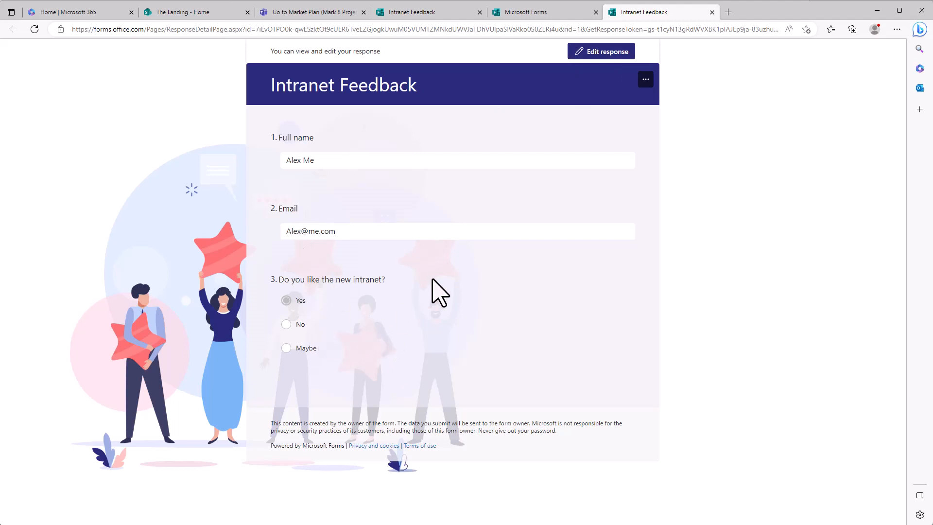
pyautogui.click(596, 54)
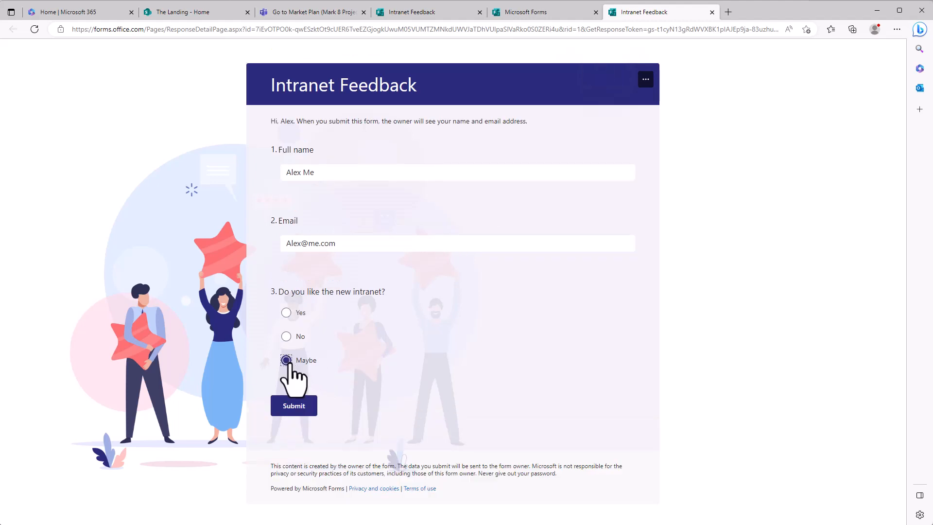
pyautogui.click(293, 407)
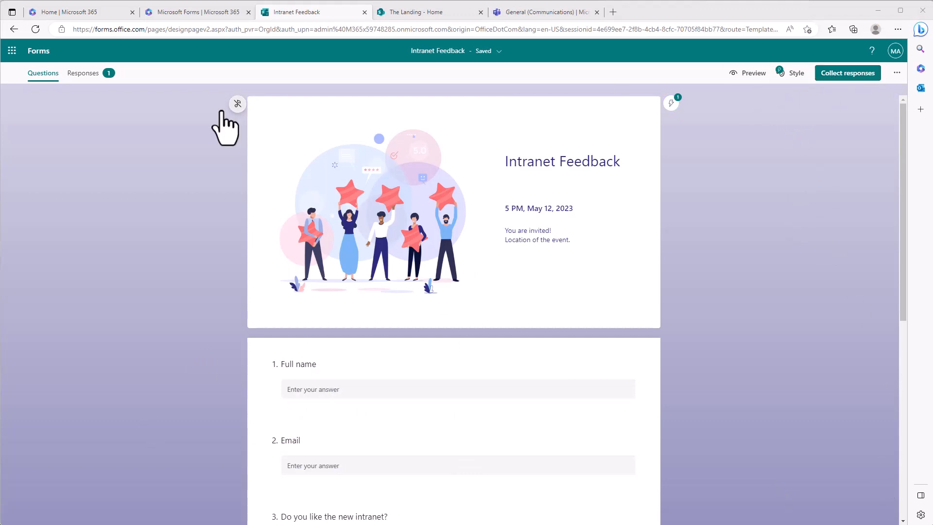
# Step: From the form owner's response overview, send people who have not responded a reminder reading "Please complete this form!"
pyautogui.click(86, 77)
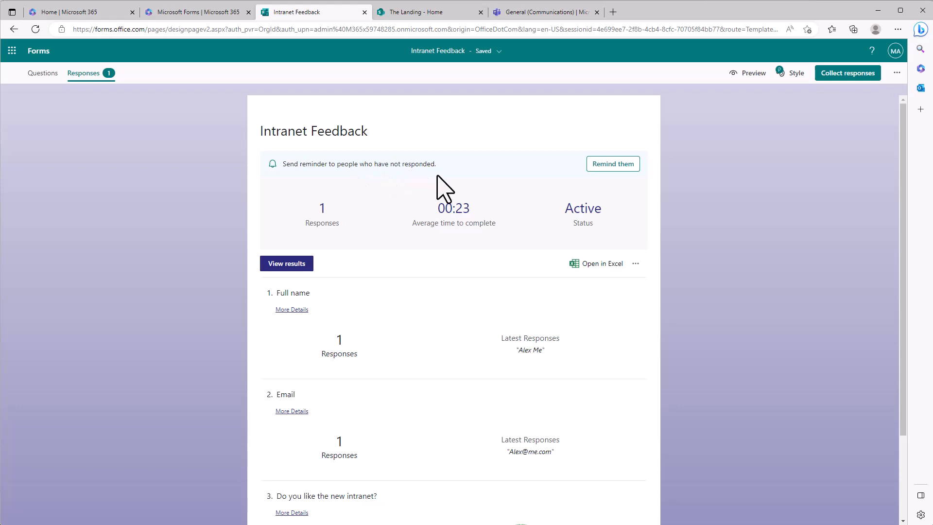
pyautogui.click(613, 167)
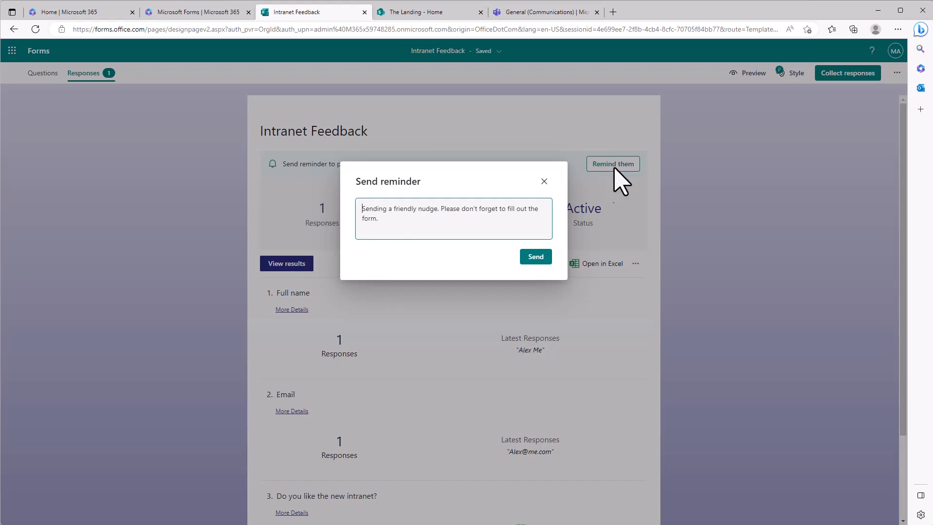
pyautogui.click(453, 210)
pyautogui.hotkey('ctrl', 'a')
pyautogui.write('P')
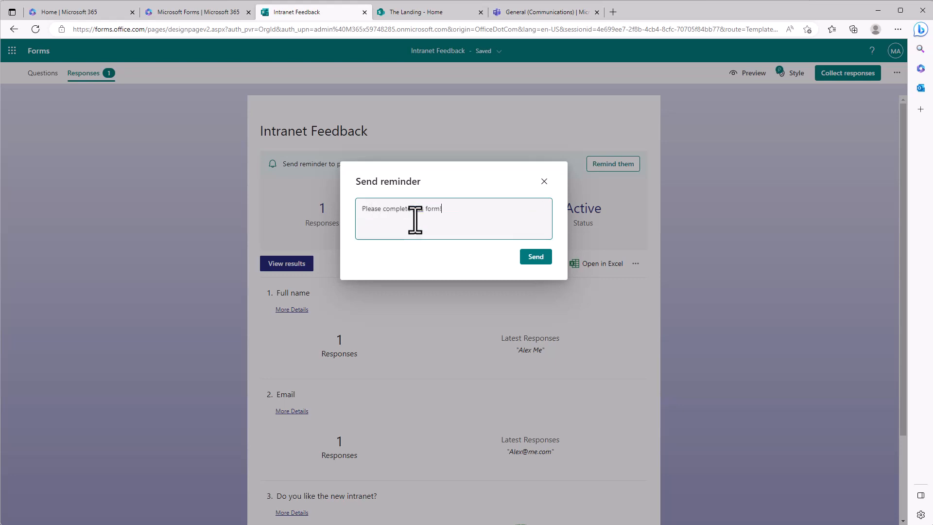
pyautogui.click(536, 257)
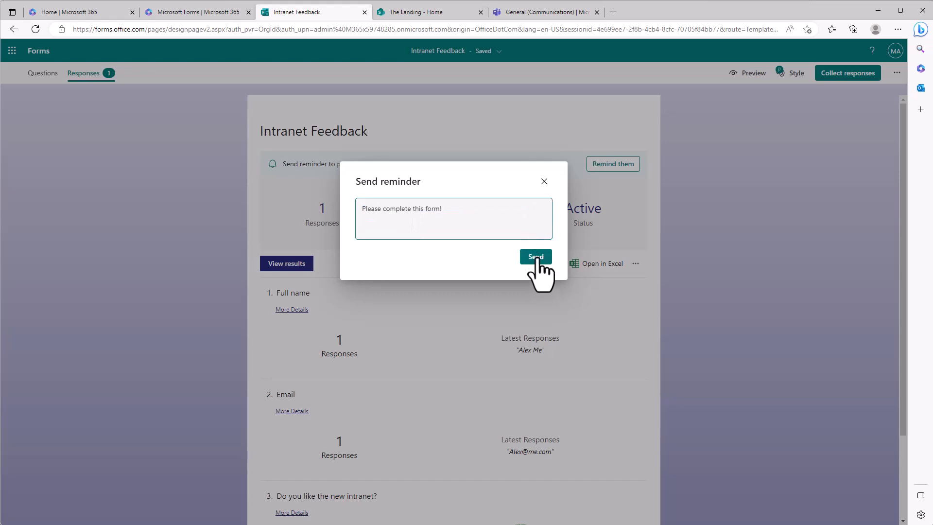